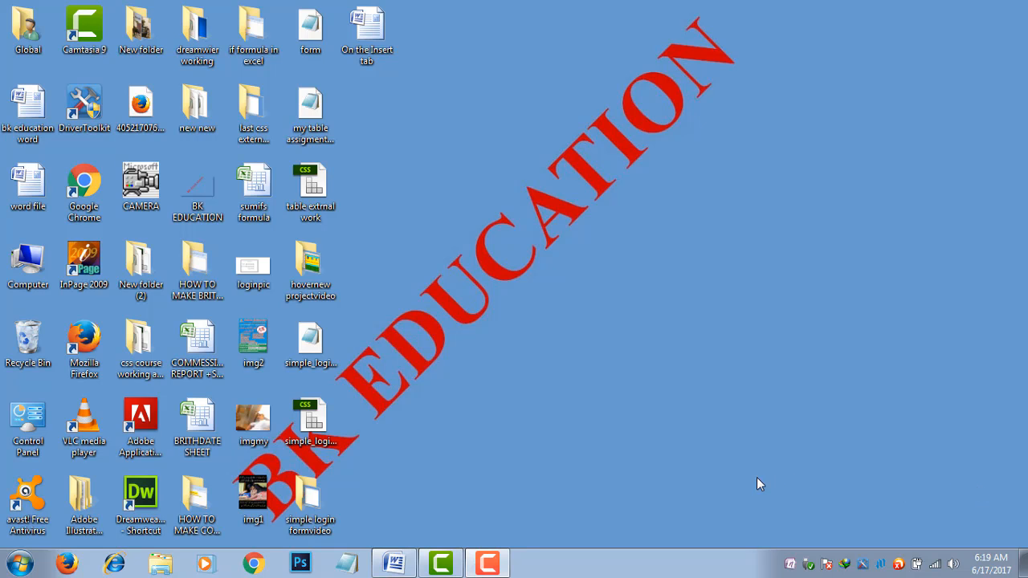
# Switch to the open "bk education word" document in Word and select the words "specify directly." ending a paragraph on page 5.
pyautogui.click(396, 564)
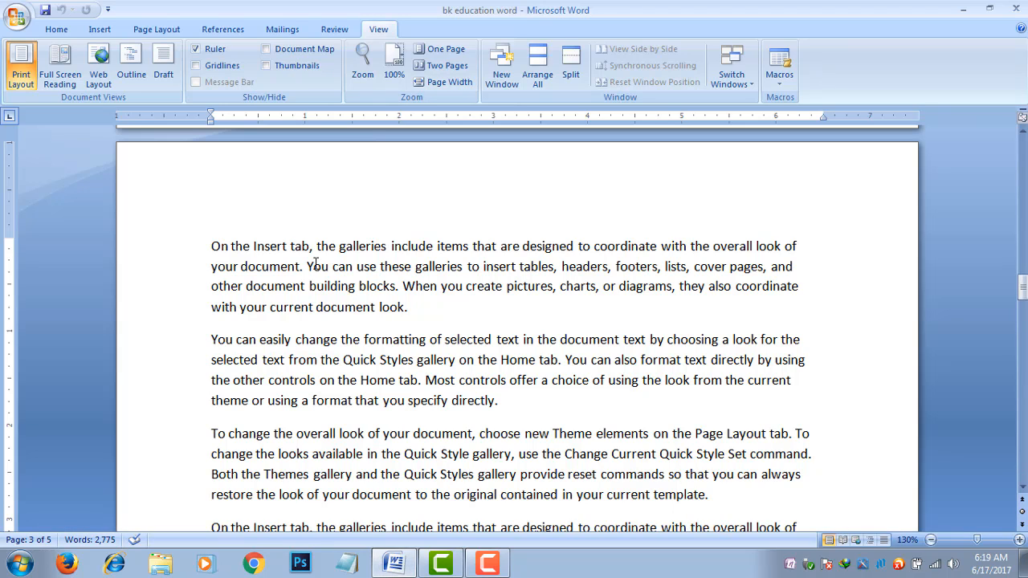
pyautogui.click(58, 30)
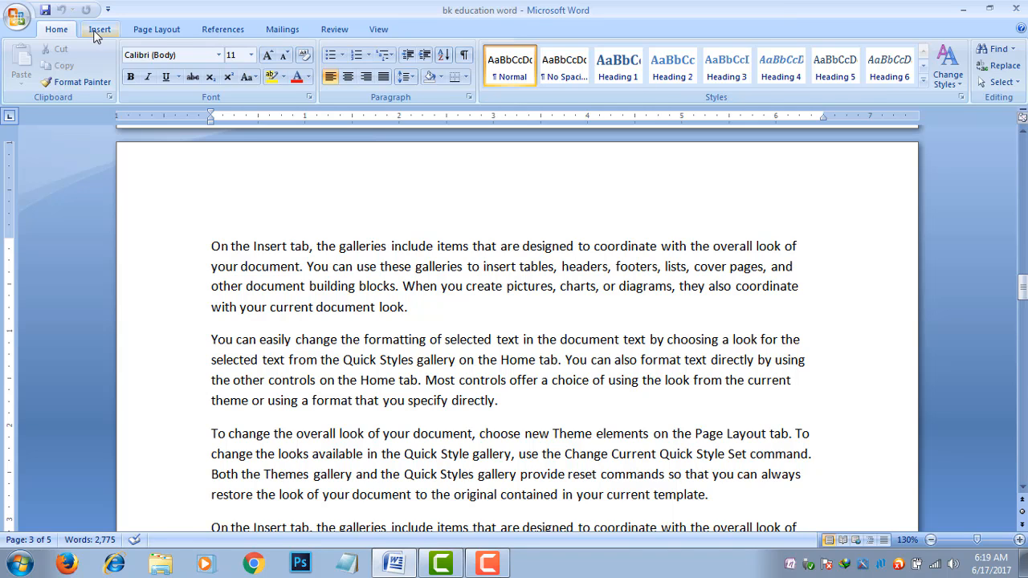
pyautogui.click(98, 30)
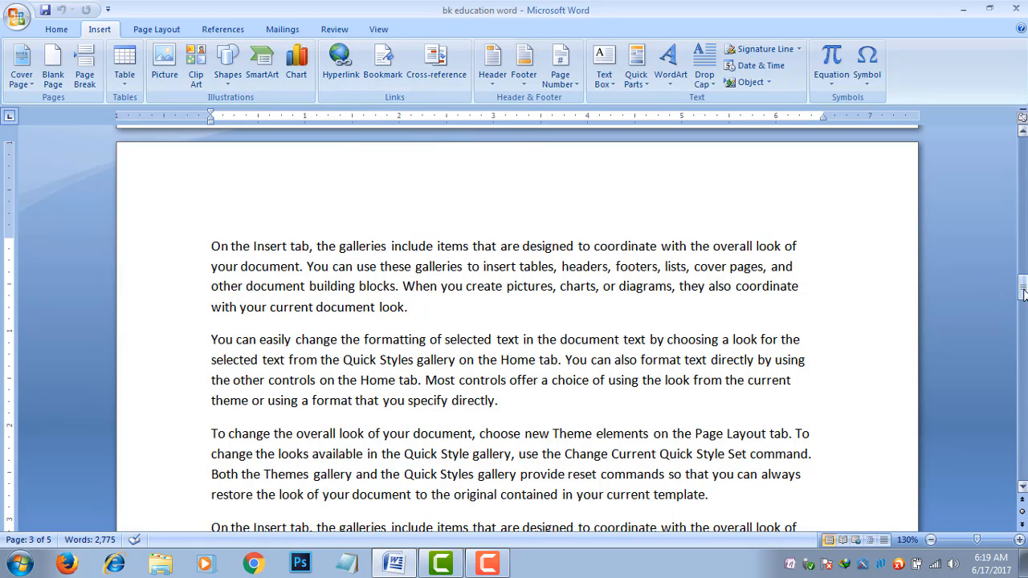
pyautogui.moveTo(1022, 294); pyautogui.dragTo(1023, 450)
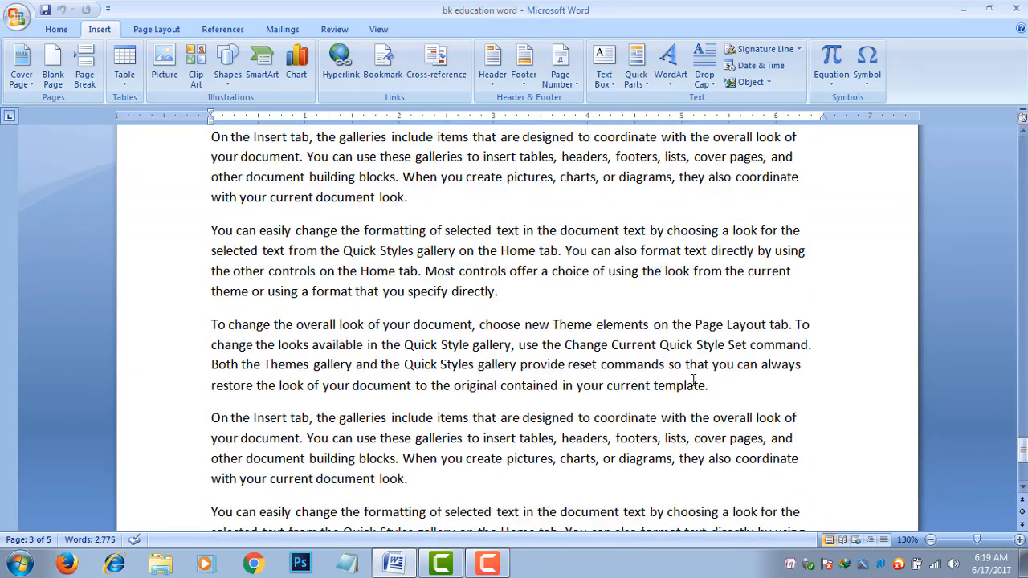
pyautogui.click(499, 294)
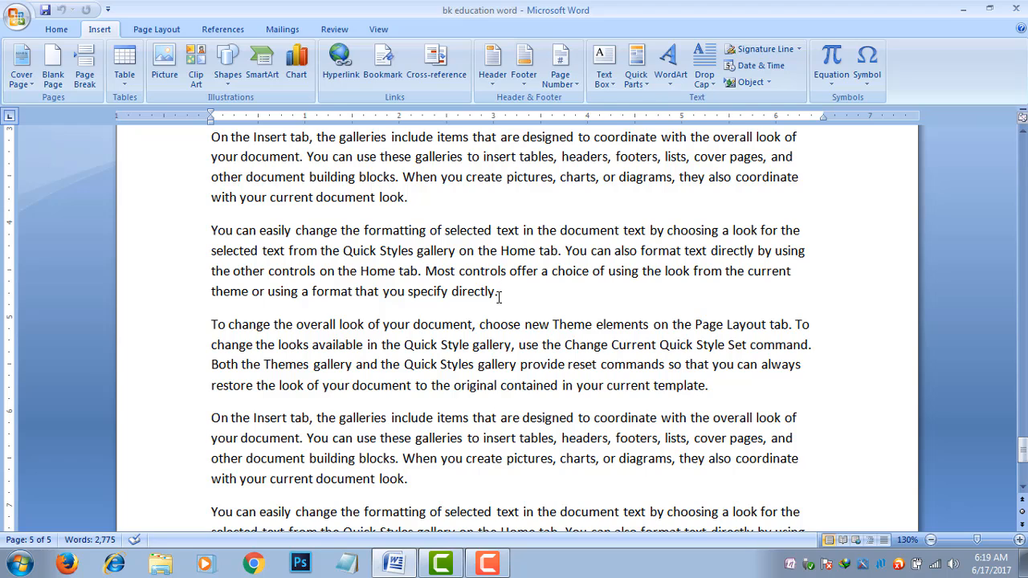
pyautogui.hotkey('shift', 'Left')
pyautogui.hotkey('shift', 'Left')
pyautogui.hotkey('shift', 'Left')
pyautogui.hotkey('shift', 'Left')
pyautogui.hotkey('shift', 'Left')
pyautogui.hotkey('shift', 'Left')
pyautogui.hotkey('shift', 'Left')
pyautogui.hotkey('shift', 'Left')
pyautogui.hotkey('shift', 'Left')
pyautogui.hotkey('shift', 'Left')
pyautogui.hotkey('shift', 'Left')
pyautogui.hotkey('shift', 'Left')
pyautogui.hotkey('shift', 'Left')
pyautogui.hotkey('shift', 'Left')
pyautogui.hotkey('shift', 'Left')
pyautogui.hotkey('shift', 'Left')
pyautogui.hotkey('shift', 'Left')
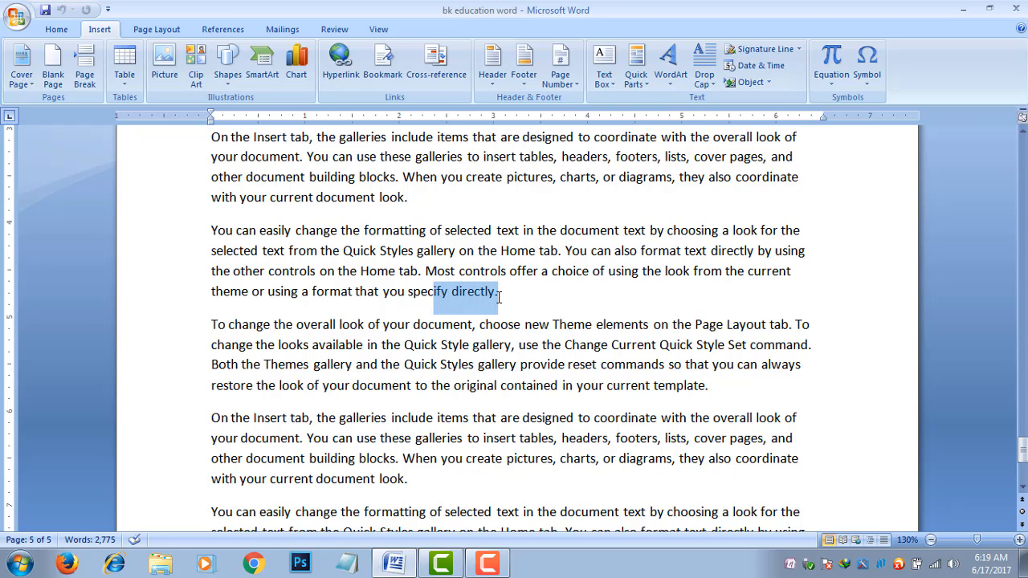
pyautogui.hotkey('shift', 'Left')
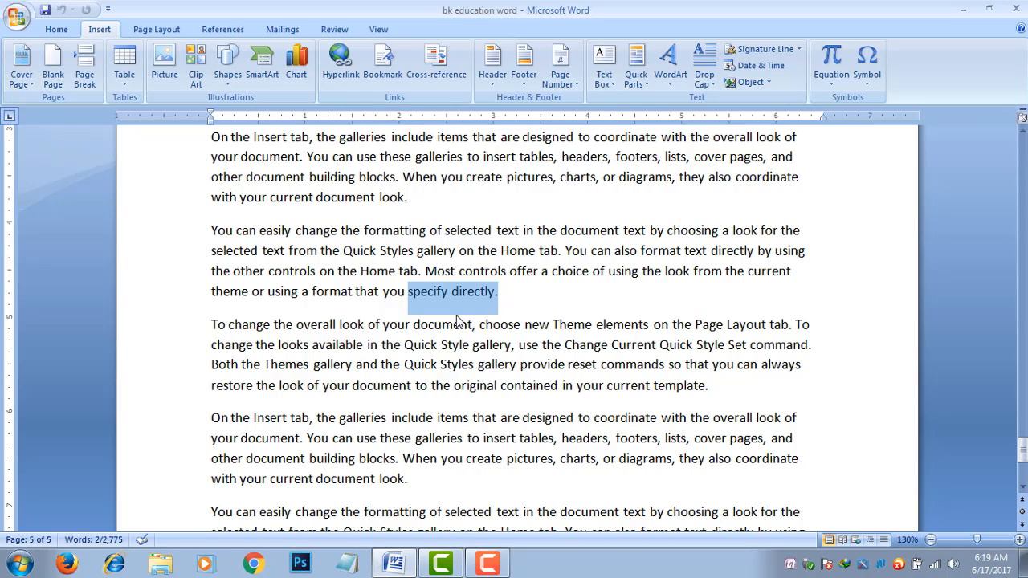
# Add a bookmark named "global" to the selected words "specify directly.".
pyautogui.click(383, 68)
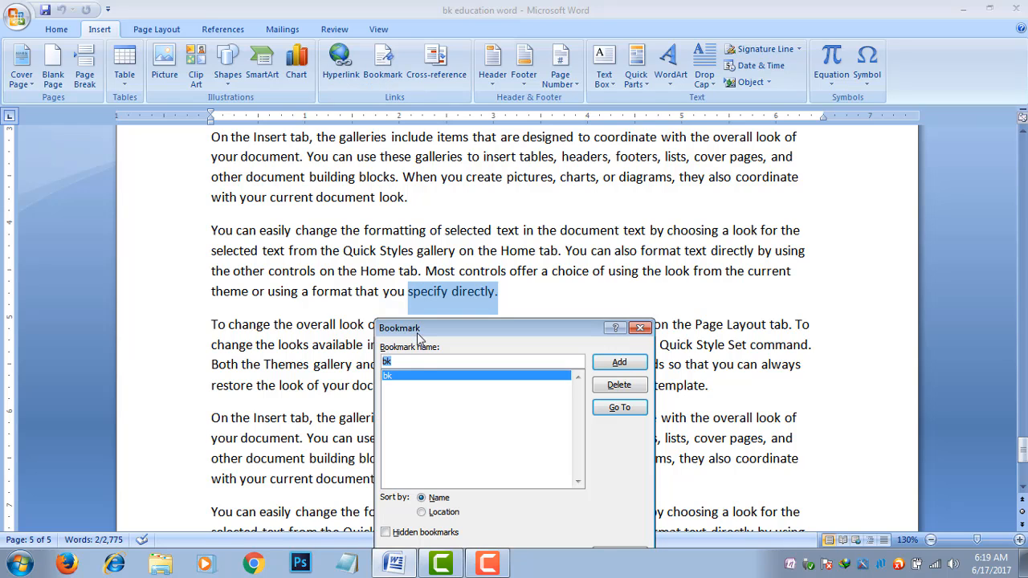
pyautogui.press('BackSpace')
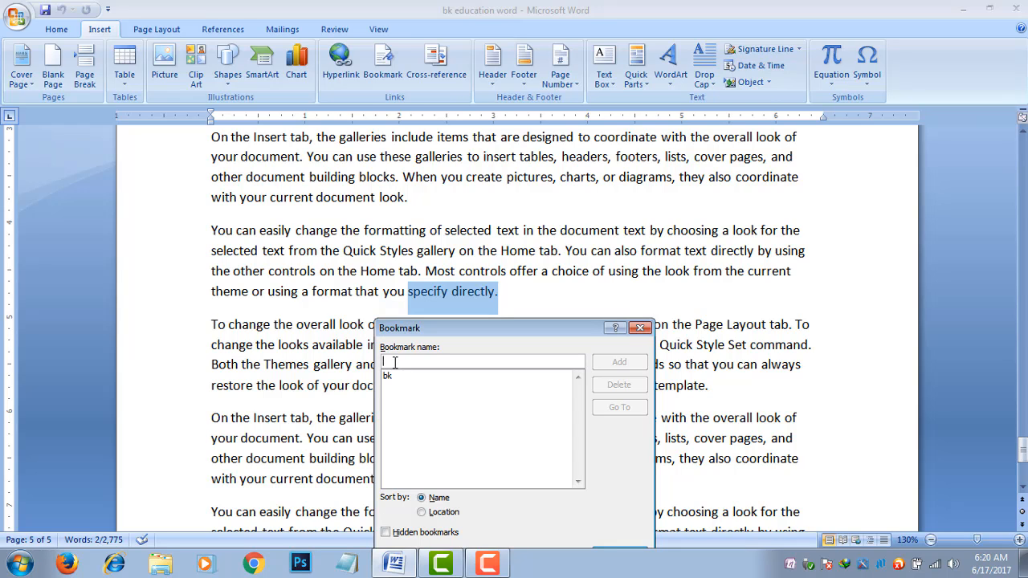
pyautogui.write('globa')
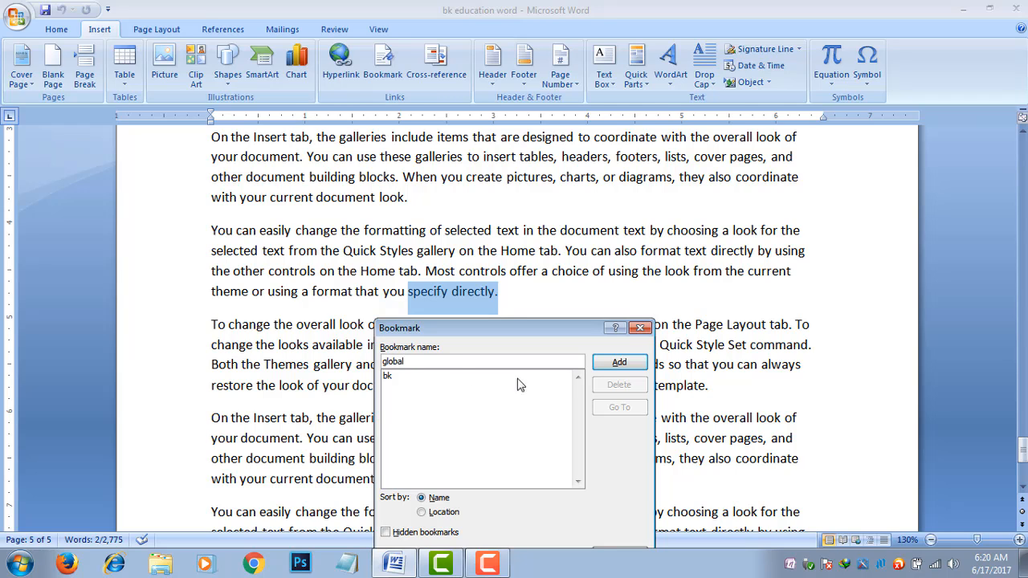
pyautogui.write('l ad')
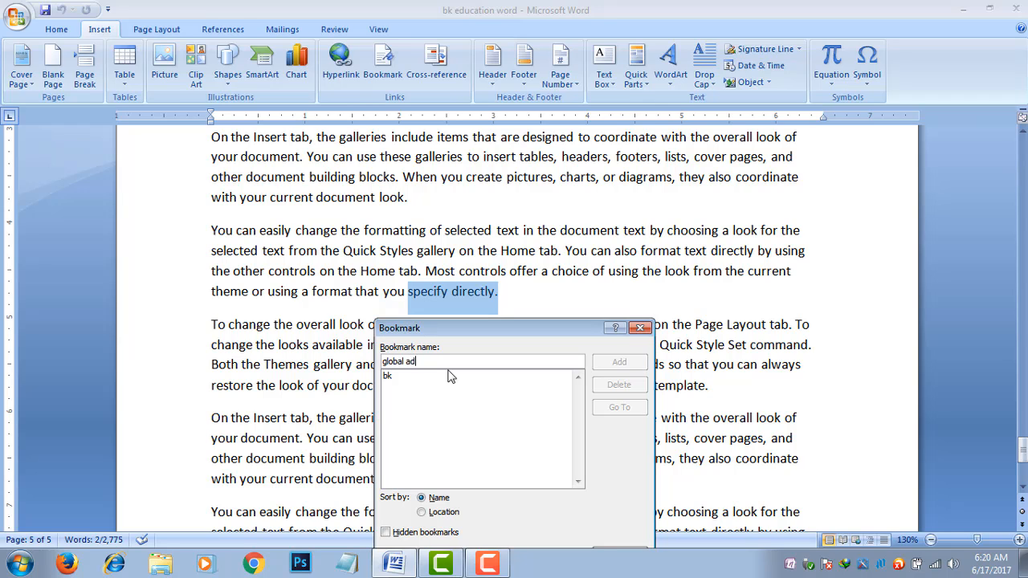
pyautogui.press('BackSpace')
pyautogui.press('BackSpace')
pyautogui.press('BackSpace')
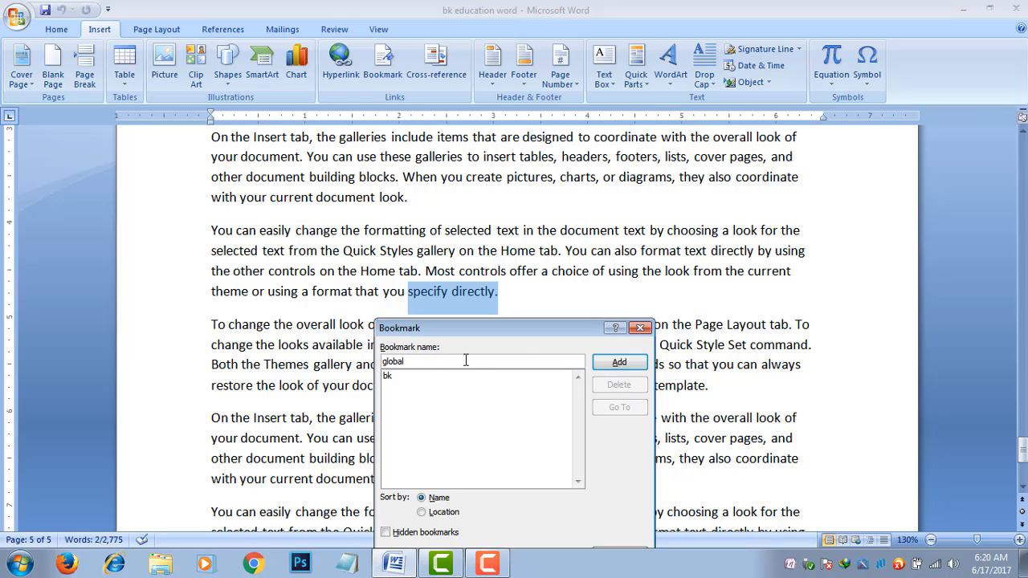
pyautogui.click(600, 363)
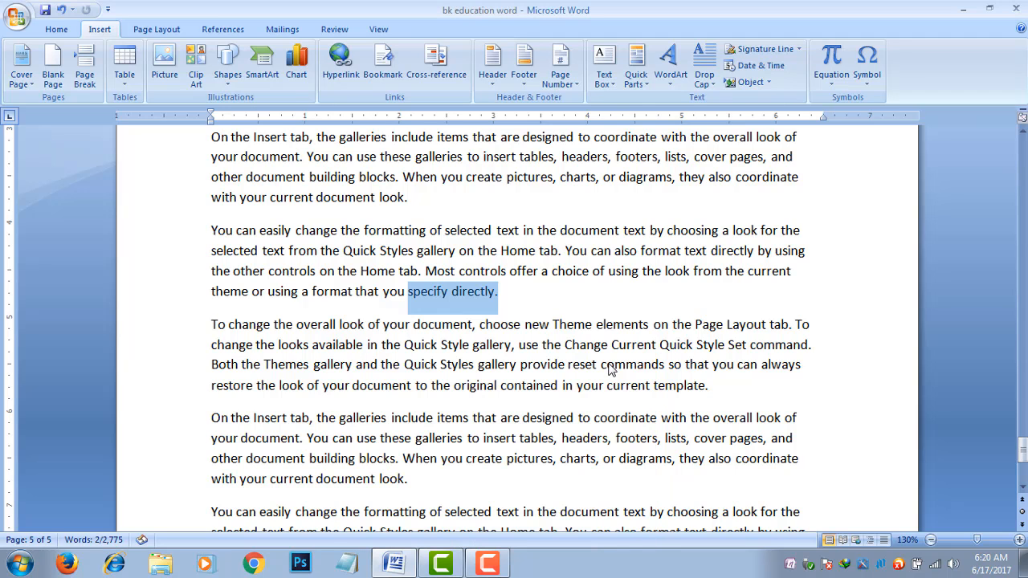
# Save the "bk education word" document and close it.
pyautogui.click(12, 19)
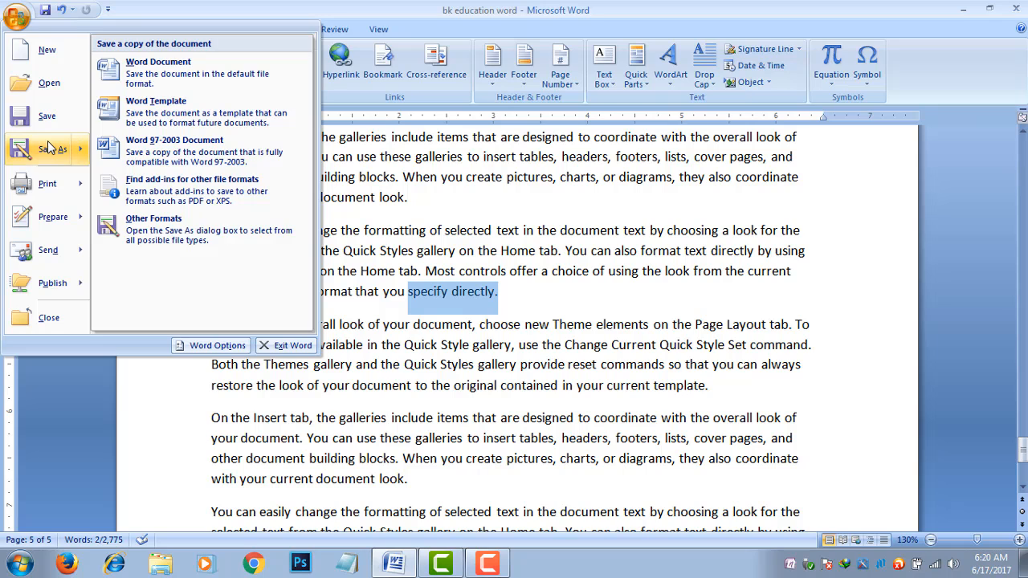
pyautogui.click(48, 119)
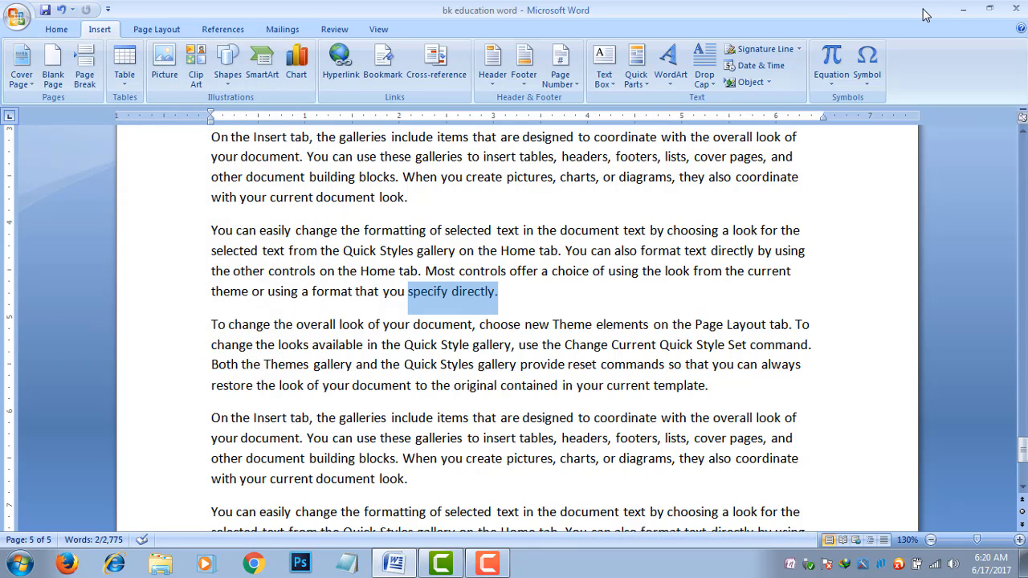
pyautogui.click(1017, 13)
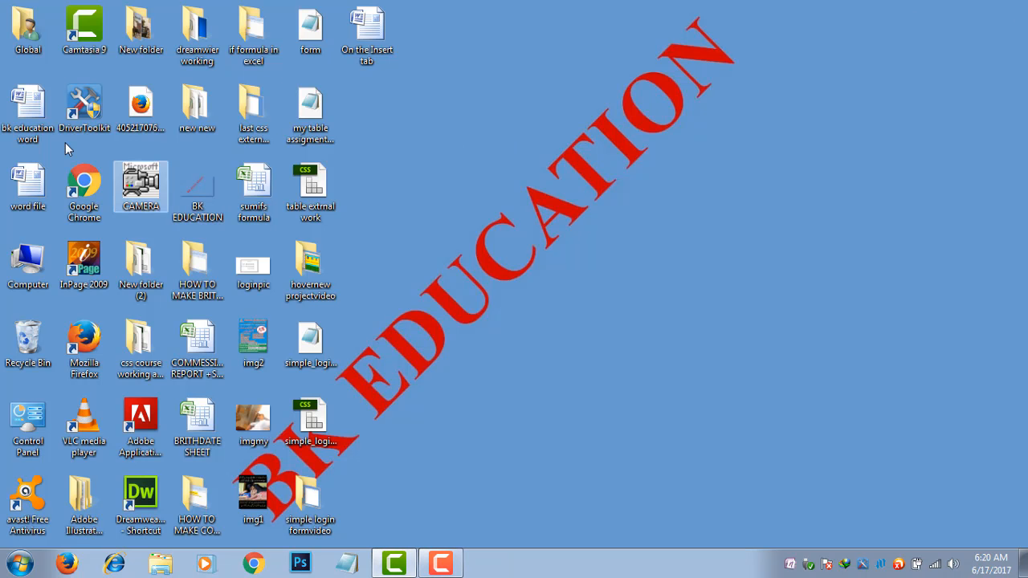
# Reopen the "bk education word" document from the desktop.
pyautogui.rightClick(14, 106)
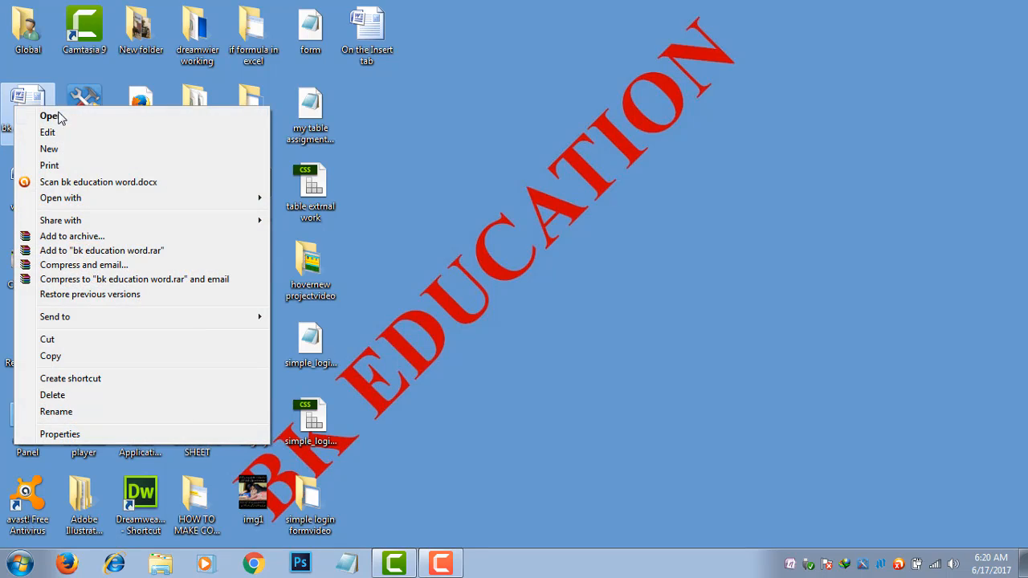
pyautogui.click(63, 118)
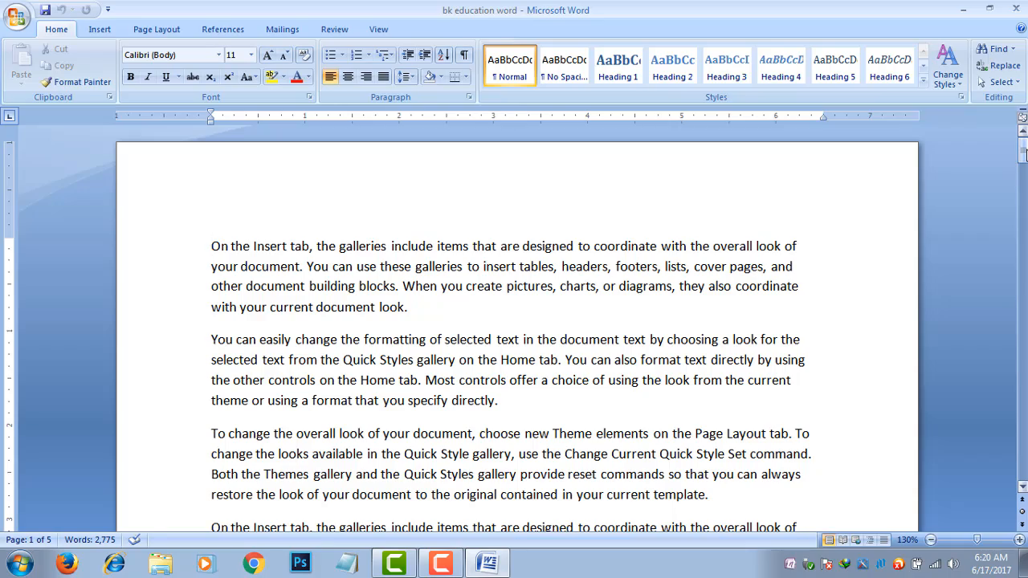
pyautogui.click(1024, 154)
pyautogui.moveTo(1025, 154); pyautogui.dragTo(714, 2)
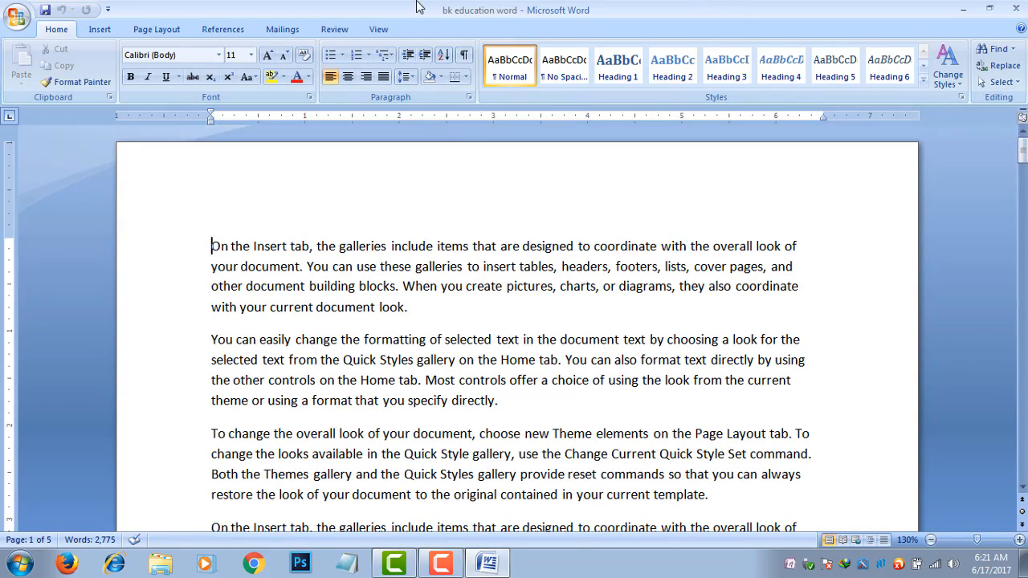
# Jump to the bookmark "global" in the document and close the Bookmark dialog.
pyautogui.click(98, 32)
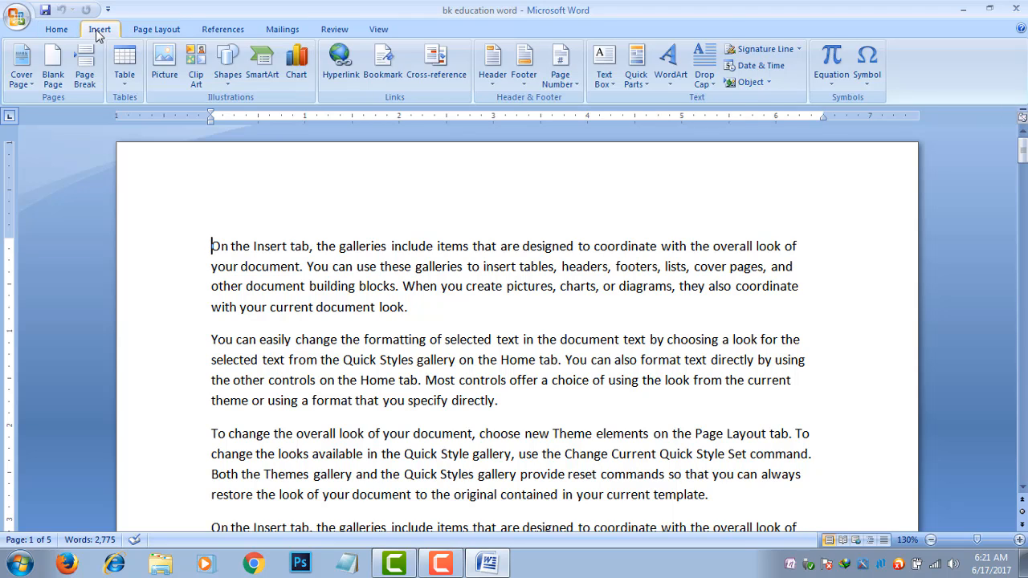
pyautogui.click(381, 71)
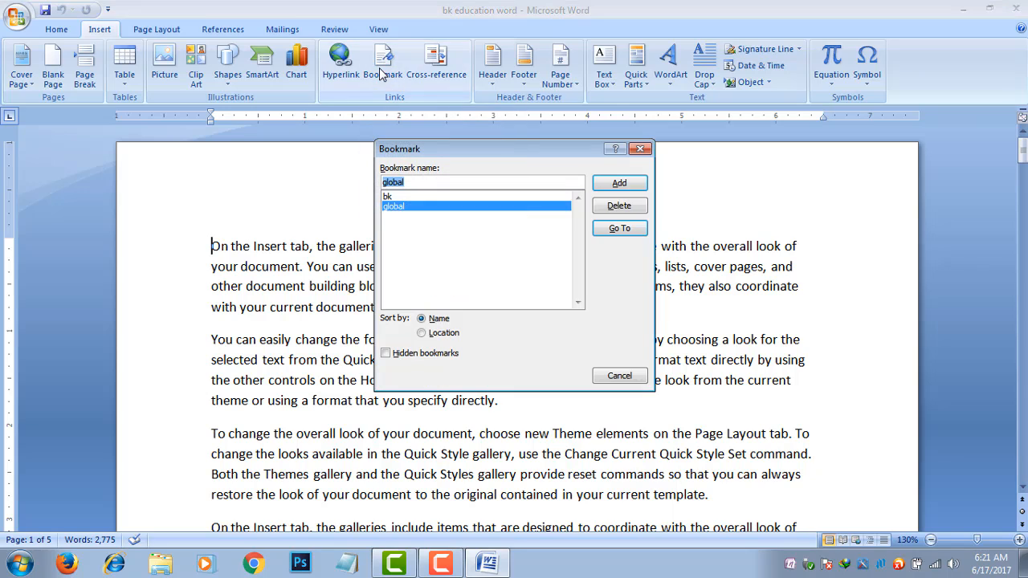
pyautogui.click(414, 198)
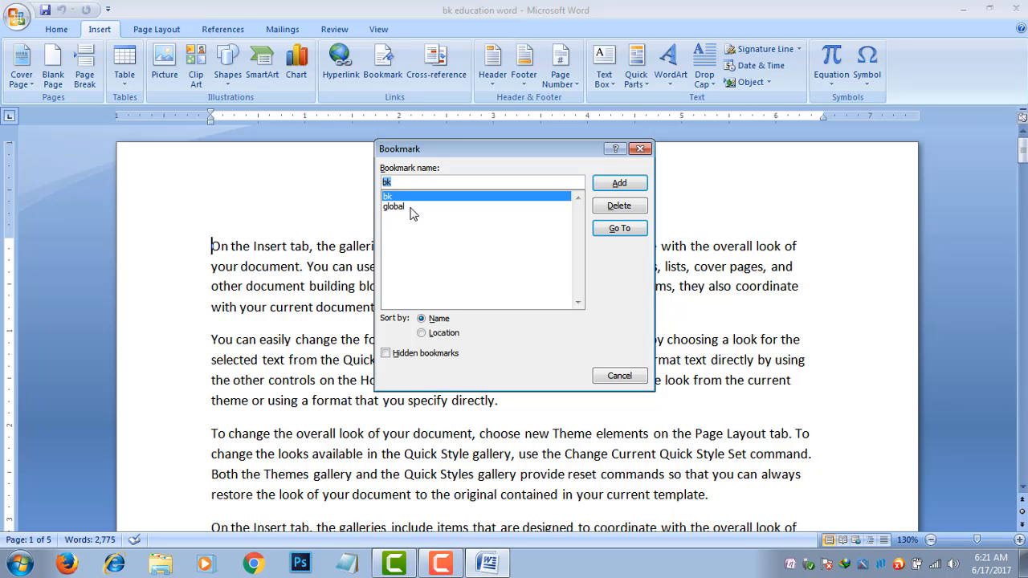
pyautogui.click(413, 211)
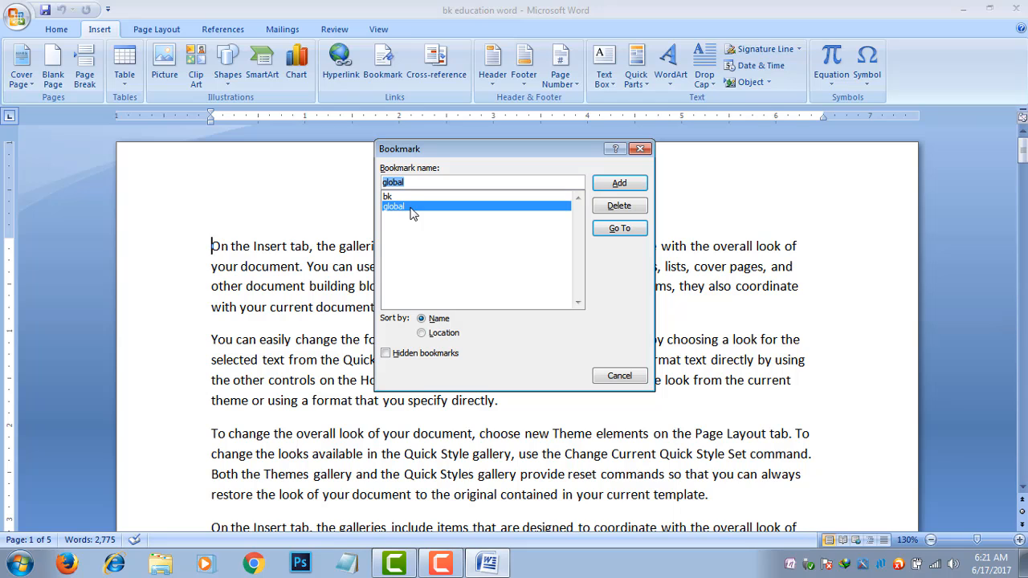
pyautogui.click(608, 233)
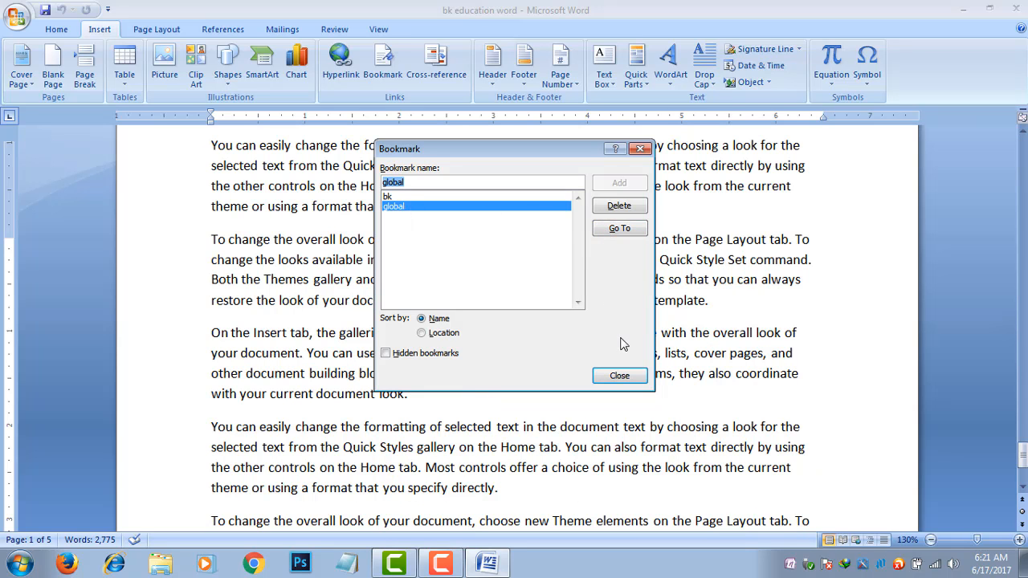
pyautogui.click(625, 374)
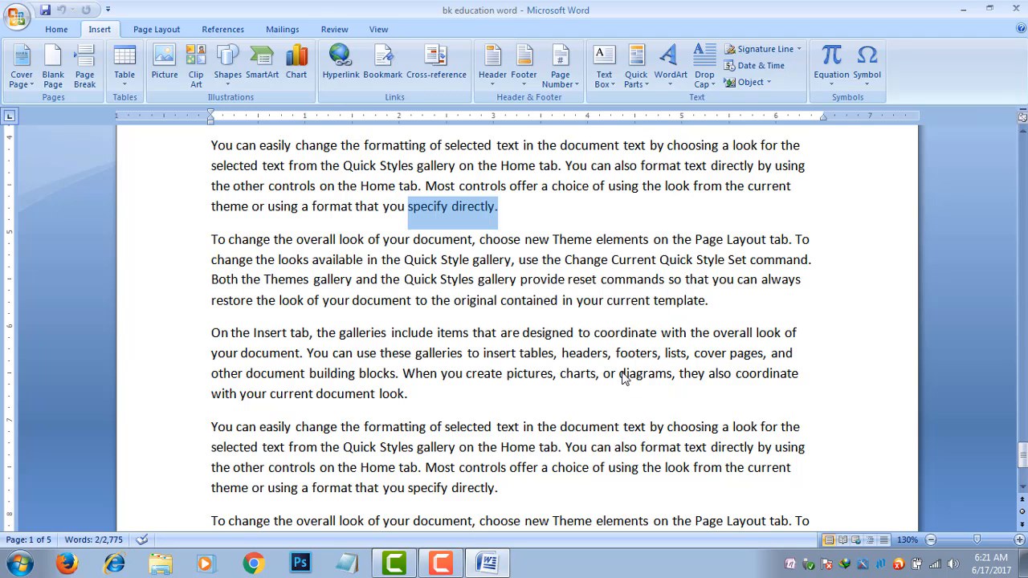